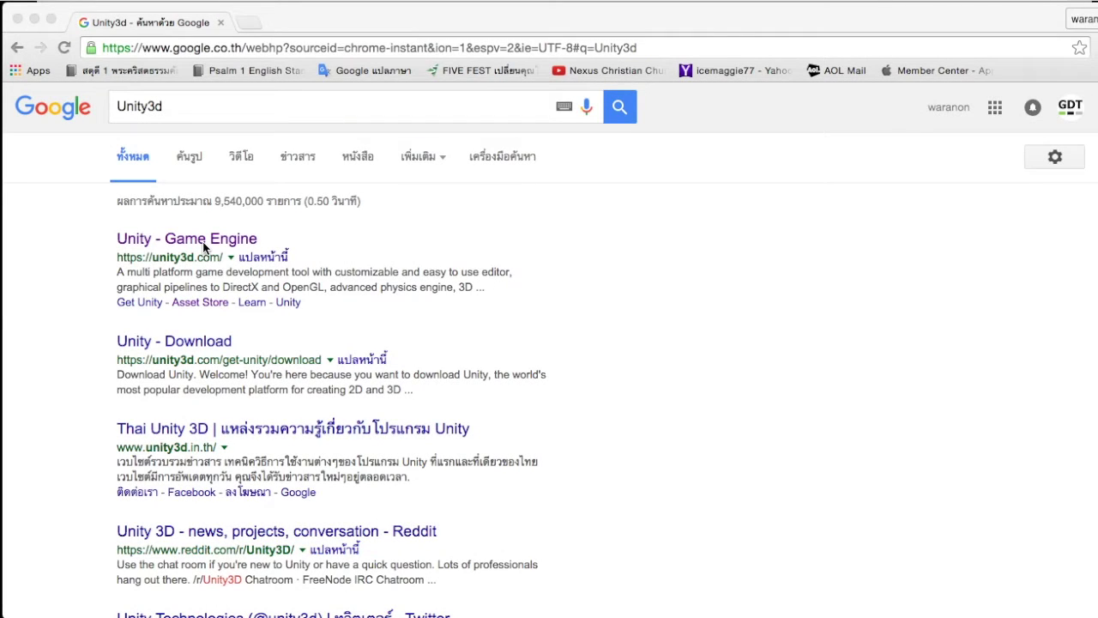
# Open the 'Unity - Game Engine' search result to reach the unity3d.com home page.
pyautogui.click(206, 248)
pyautogui.click(210, 248)
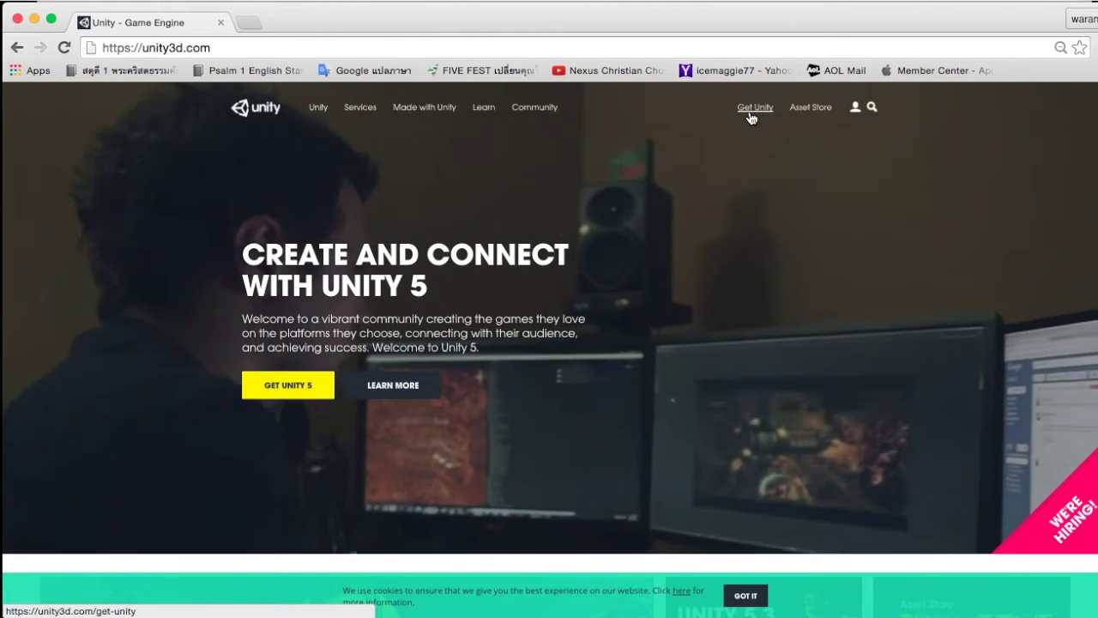
# Go to the Get Unity page and choose Free Download for the Personal edition.
pyautogui.click(753, 108)
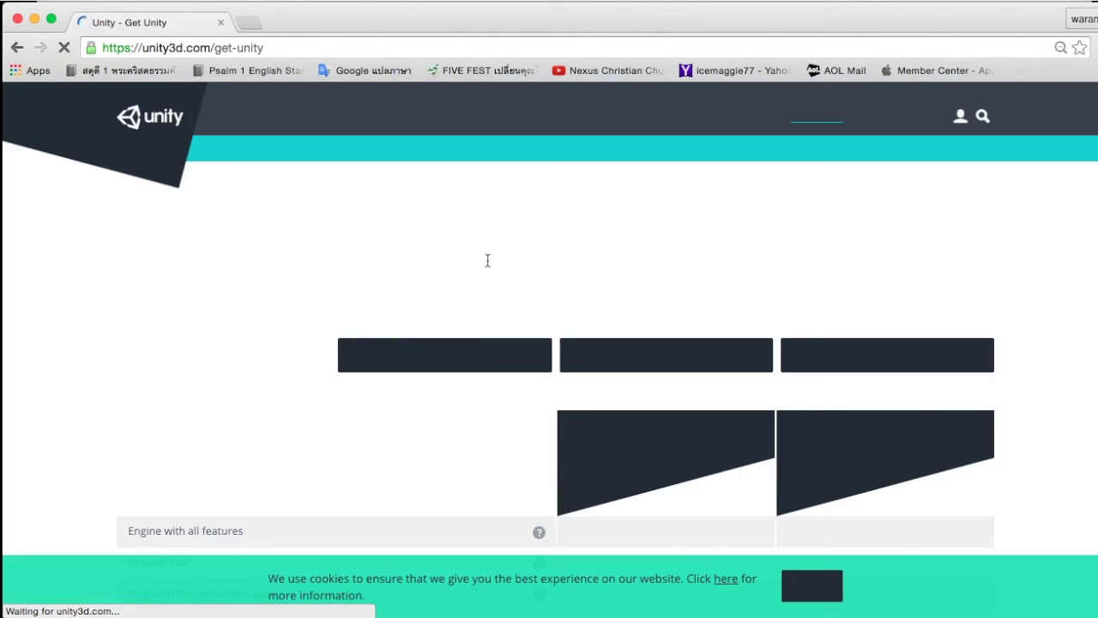
pyautogui.scroll(-1, 441, 248)
pyautogui.scroll(-2, 532, 266)
pyautogui.scroll(-2, 618, 282)
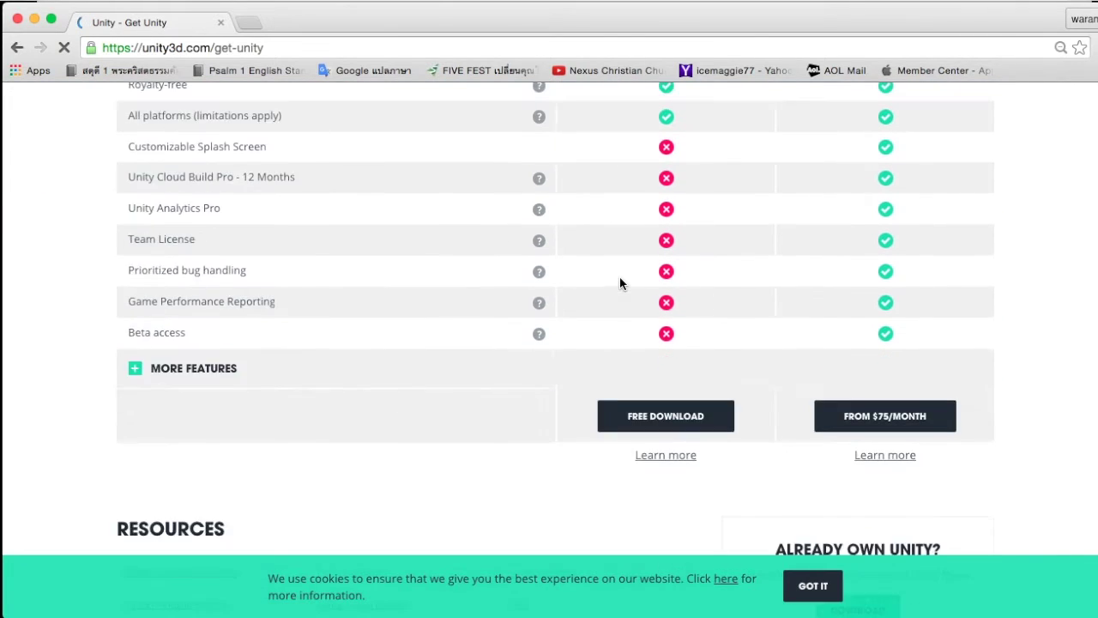
pyautogui.scroll(-2, 626, 285)
pyautogui.scroll(3, 618, 280)
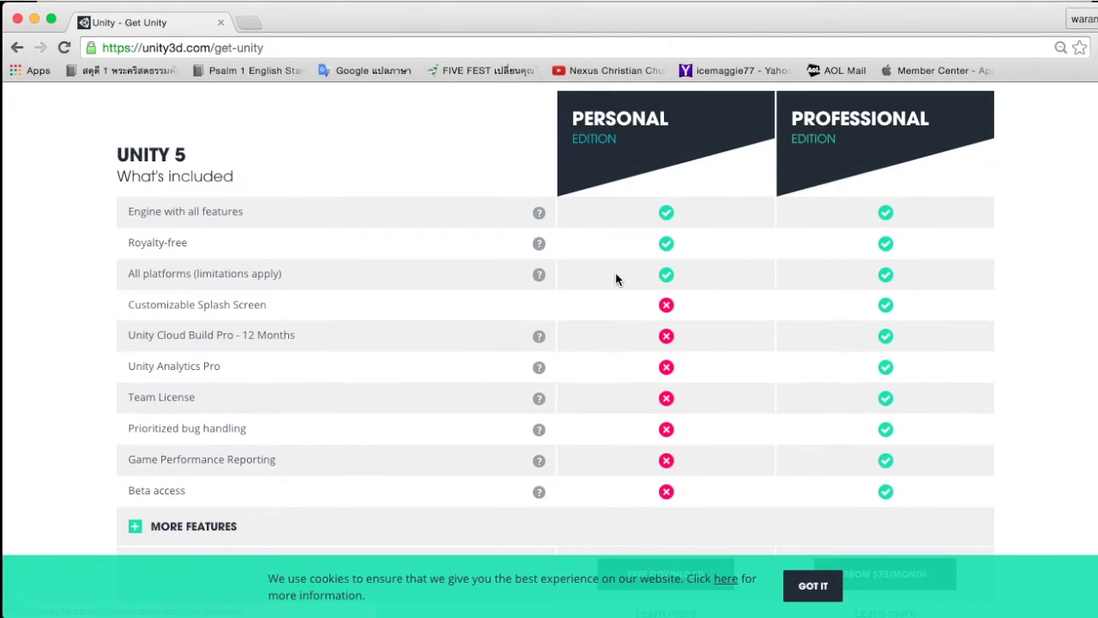
pyautogui.scroll(1, 493, 223)
pyautogui.scroll(-4, 605, 228)
pyautogui.click(668, 337)
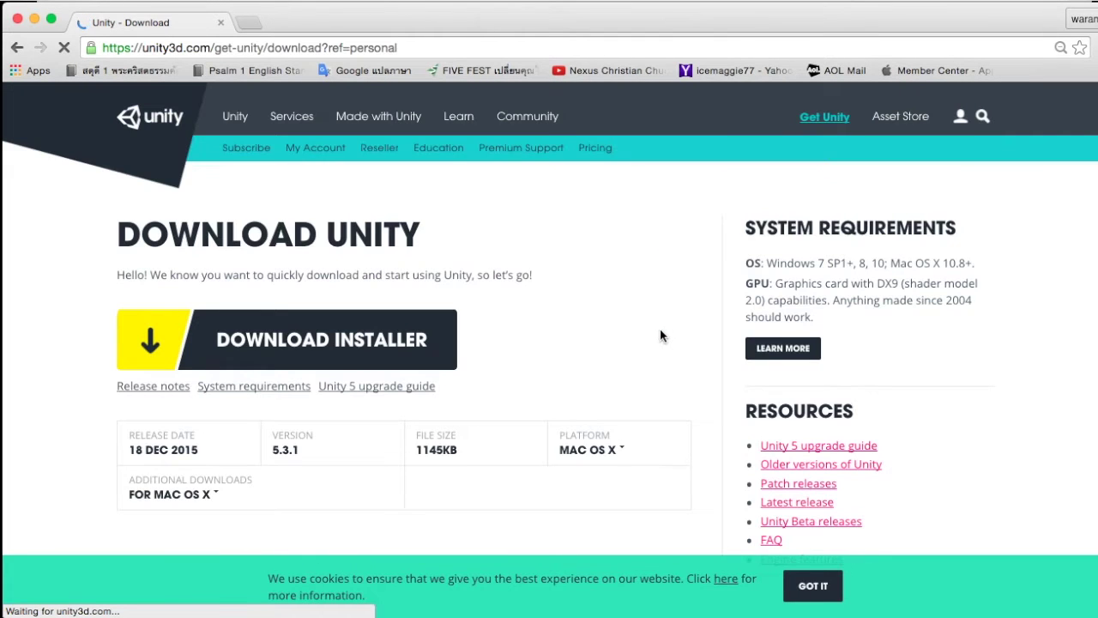
# Download the Mac installer UnityDownloadAssistant-5.3.1f1.dmg and show it in the Downloads folder.
pyautogui.click(315, 342)
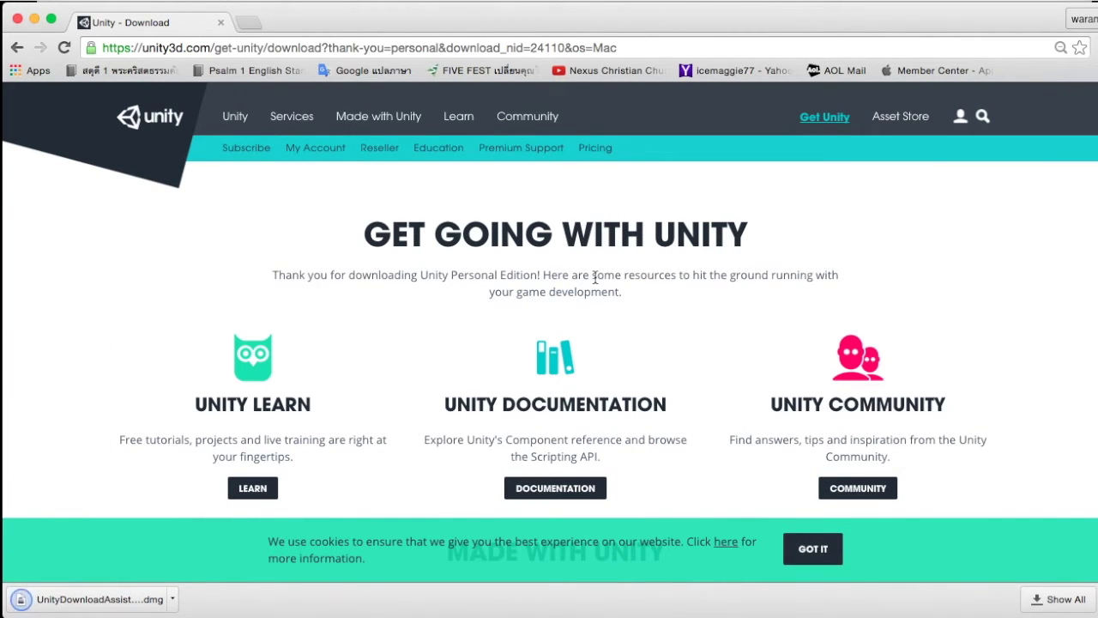
pyautogui.click(172, 599)
pyautogui.click(206, 571)
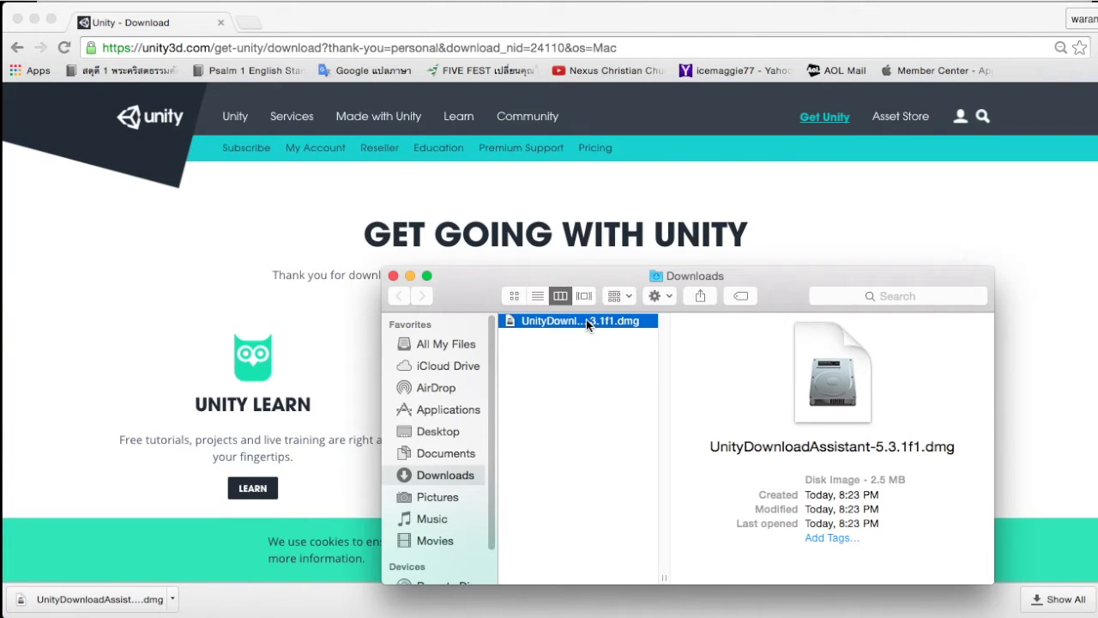
# Mount the .dmg, launch Unity Download Assistant allowing it to open, and close the disk image window.
pyautogui.doubleClick(585, 320)
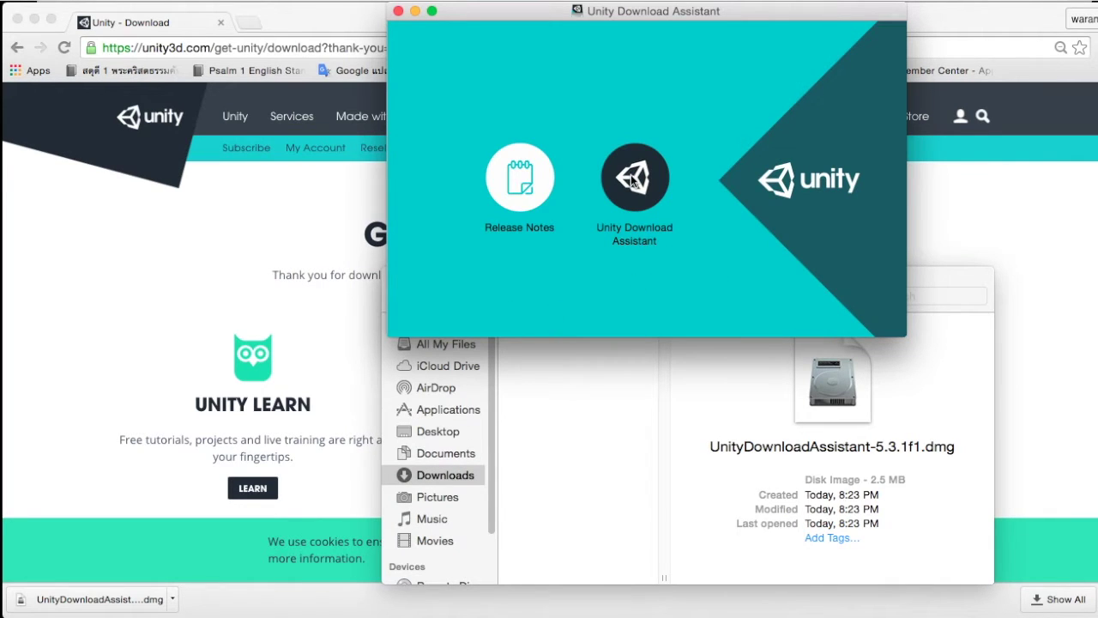
pyautogui.doubleClick(633, 179)
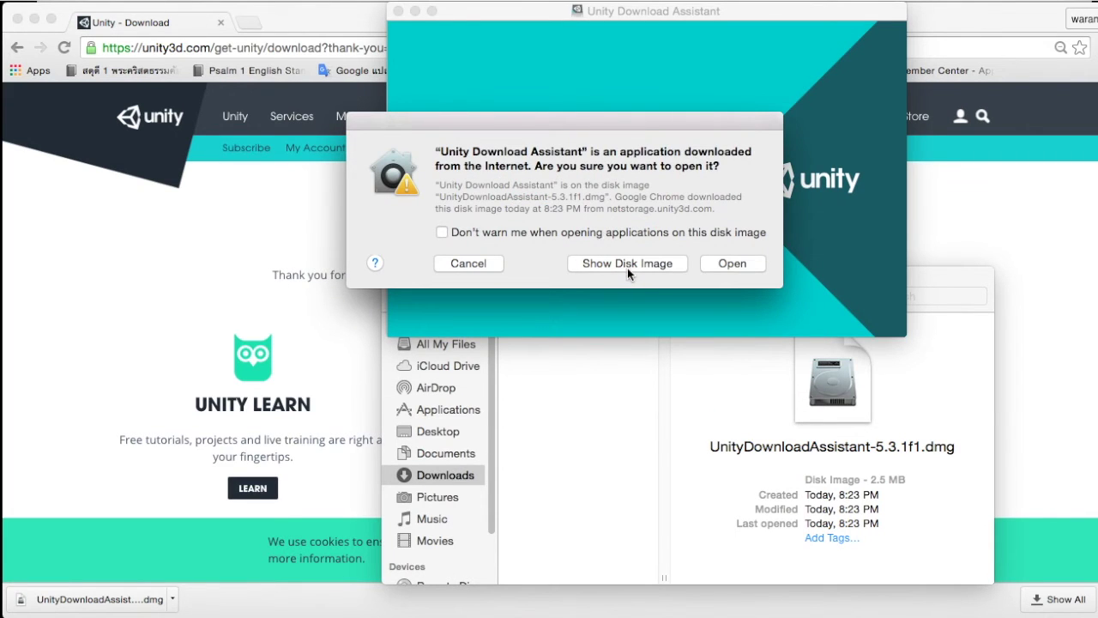
pyautogui.click(749, 265)
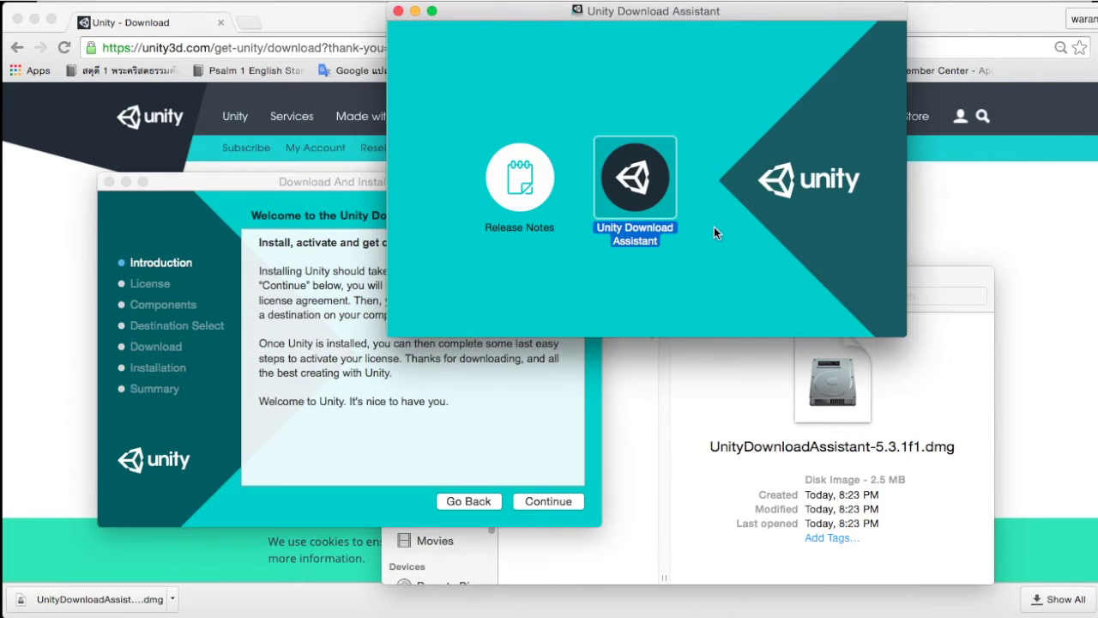
pyautogui.click(398, 11)
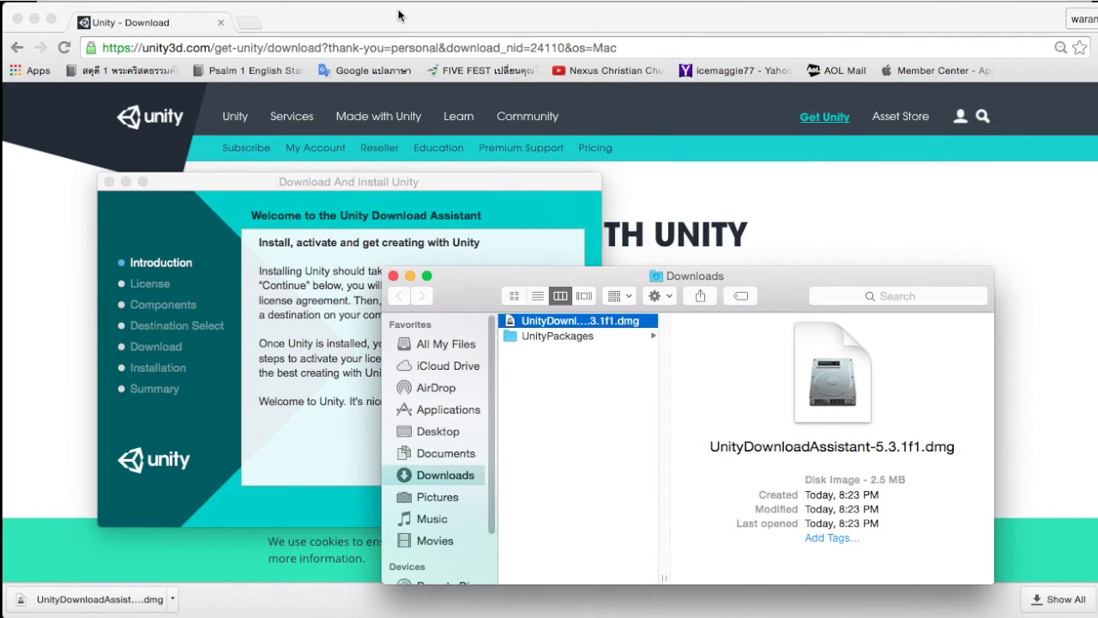
# Close the Downloads window and accept the Unity software license agreement.
pyautogui.click(394, 277)
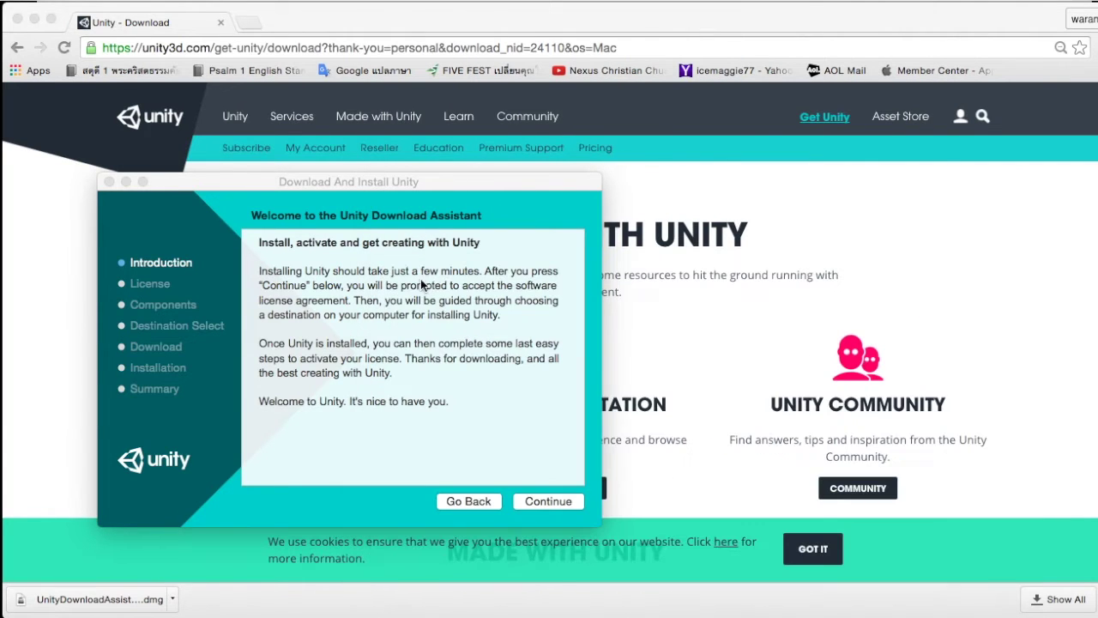
pyautogui.click(547, 502)
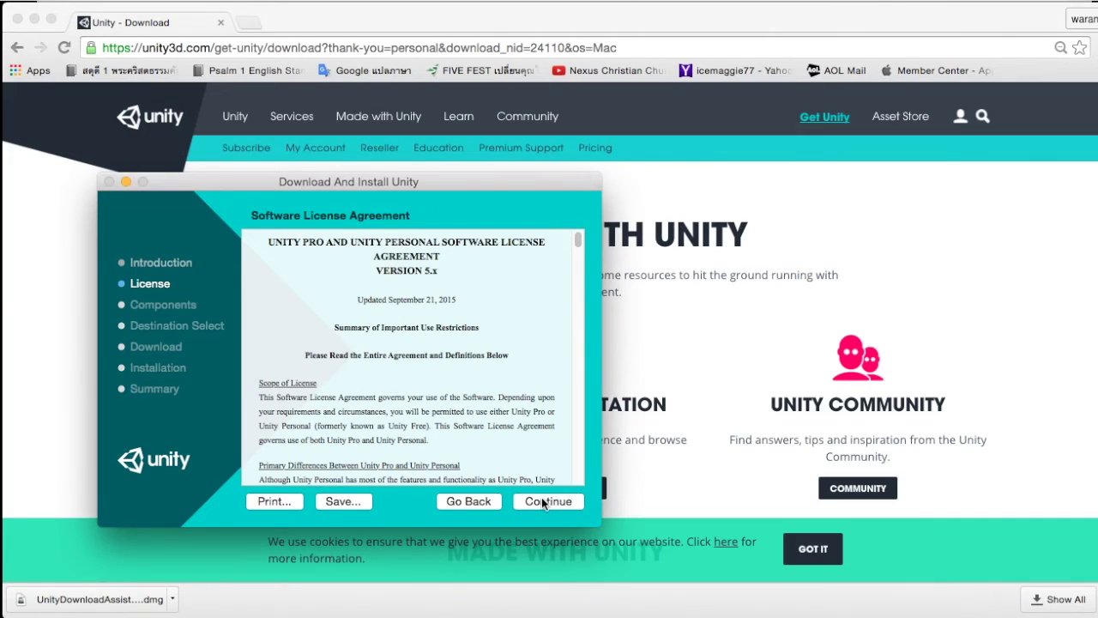
pyautogui.click(544, 502)
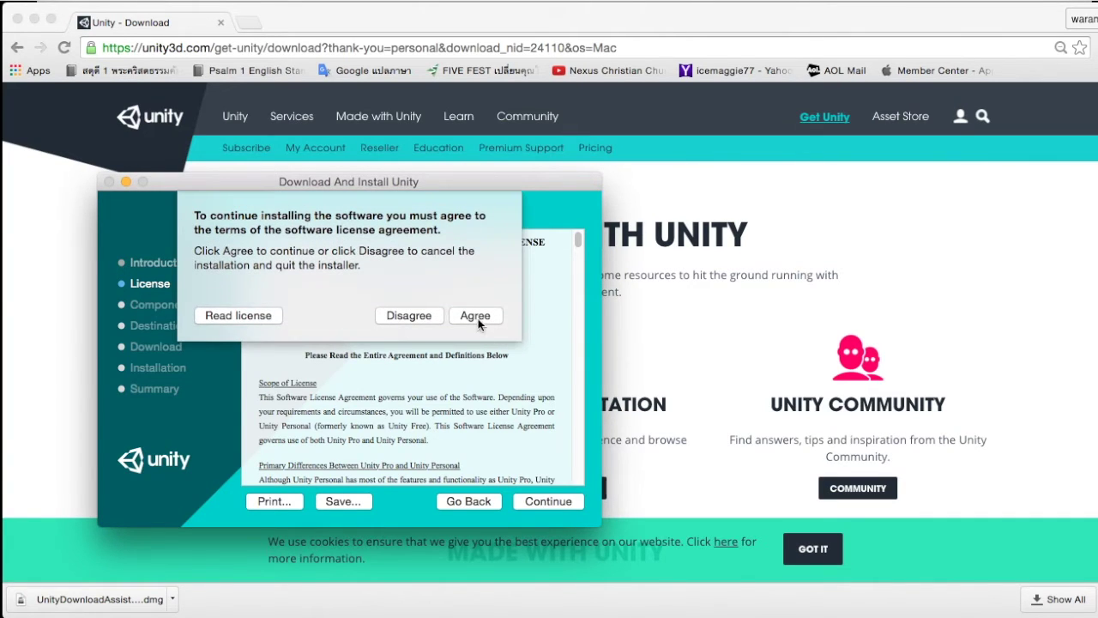
pyautogui.click(478, 314)
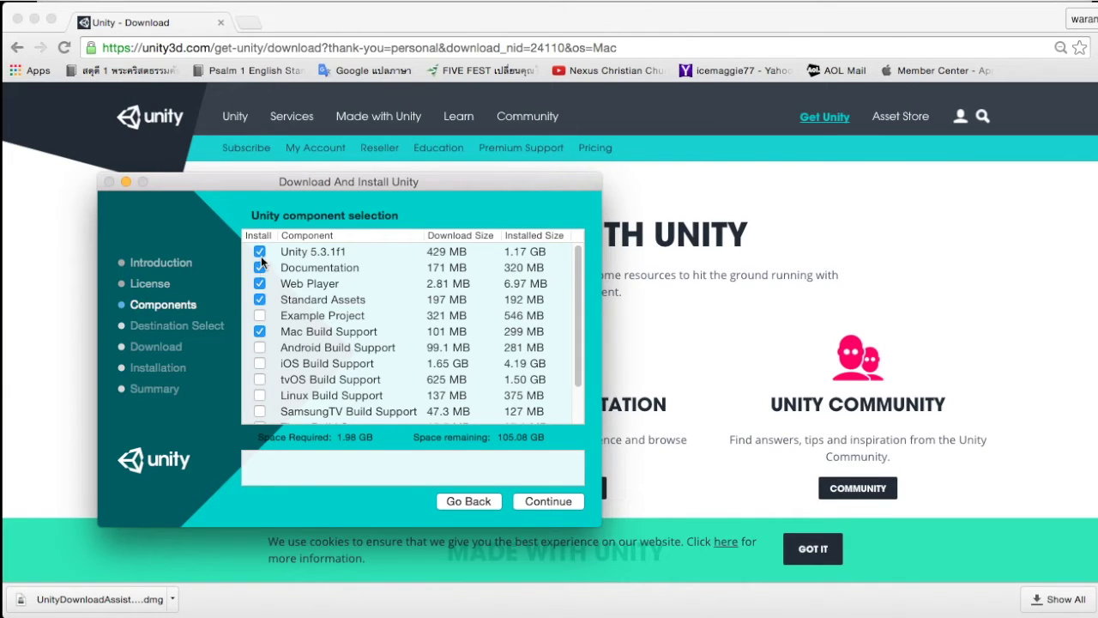
# Add Android and iOS Build Support to the components (6.45 GB required) and continue.
pyautogui.click(260, 346)
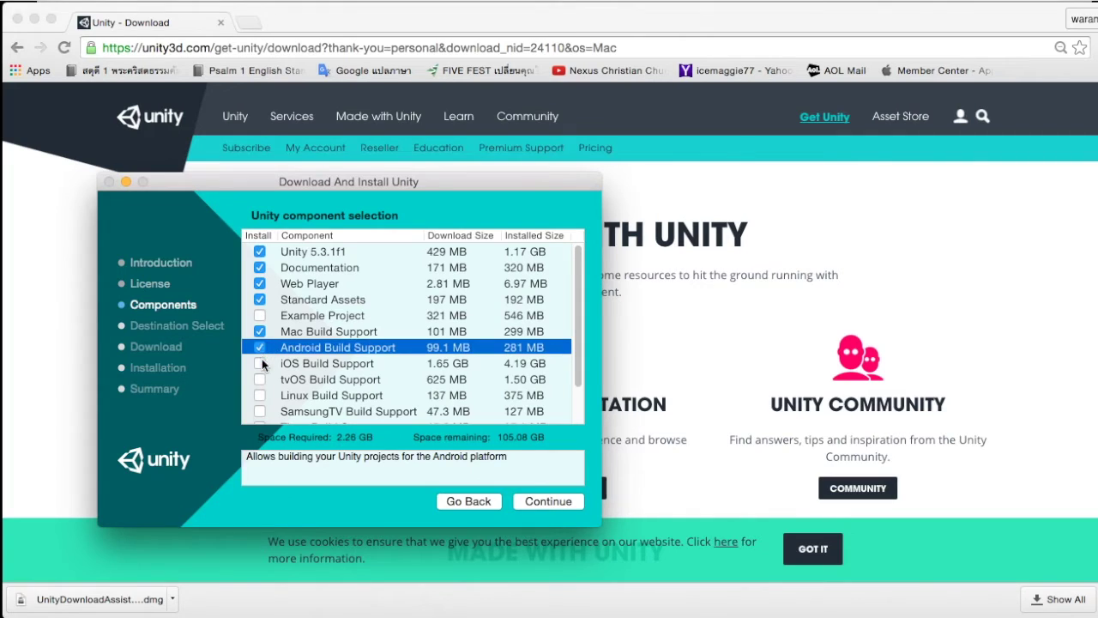
pyautogui.click(259, 363)
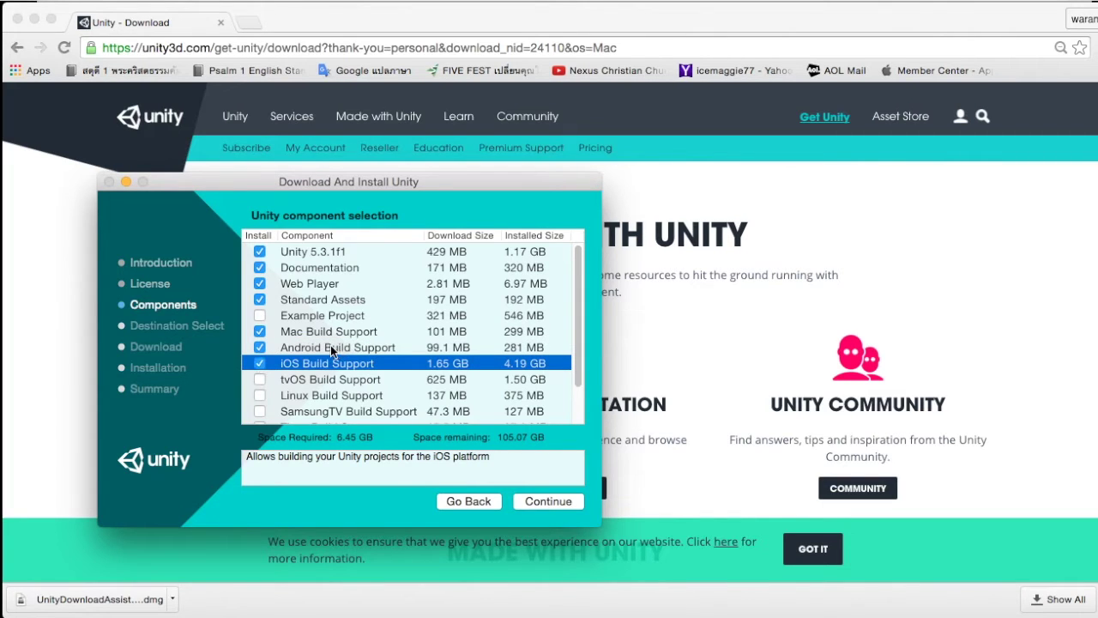
pyautogui.scroll(-2, 331, 351)
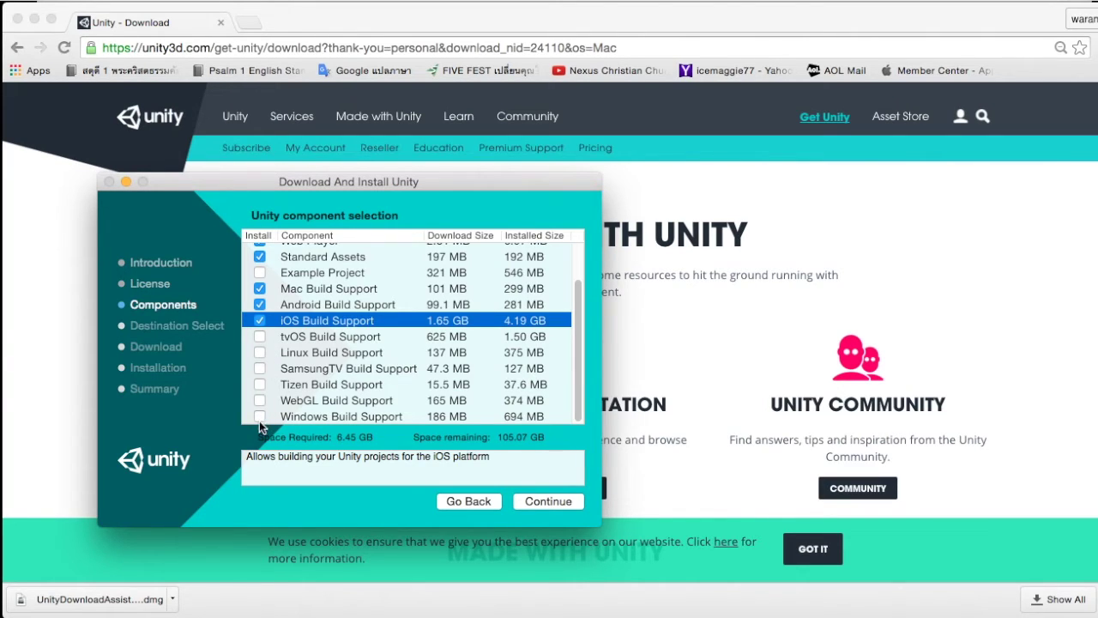
pyautogui.click(564, 504)
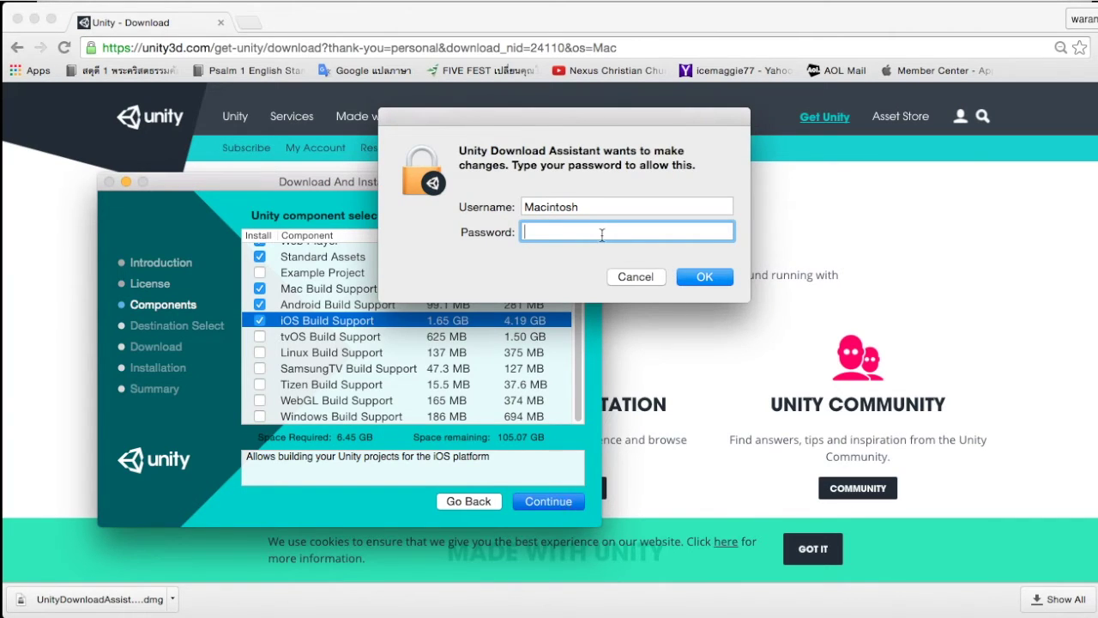
# Enter the administrator password and start installing Unity onto Macintosh HD.
pyautogui.write('••••••••••')
pyautogui.press('Return')
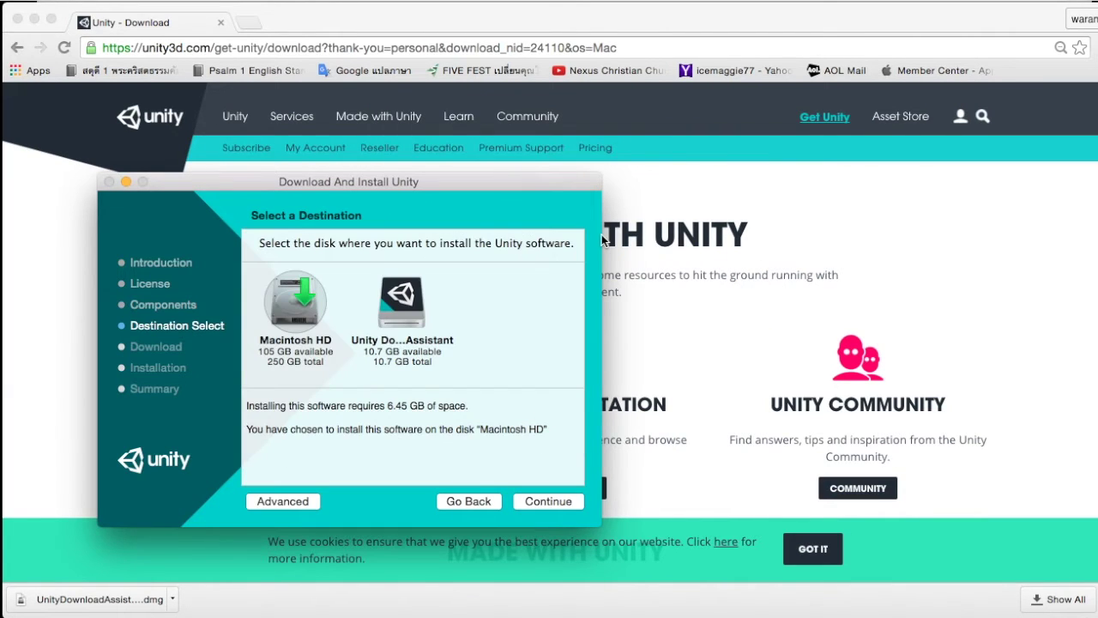
pyautogui.click(559, 503)
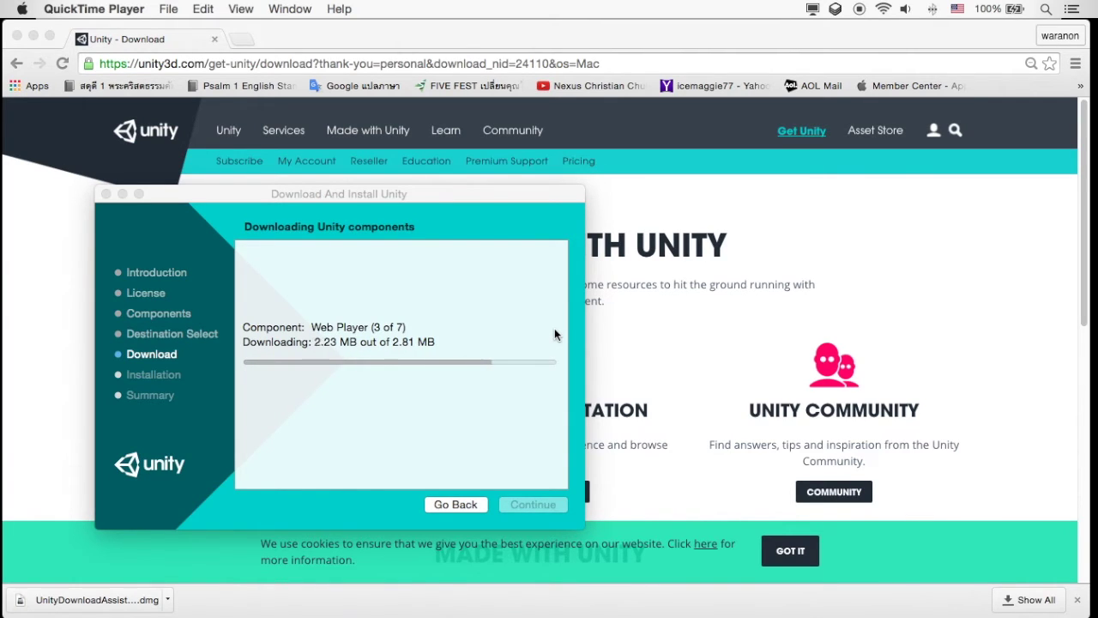
pyautogui.click(500, 405)
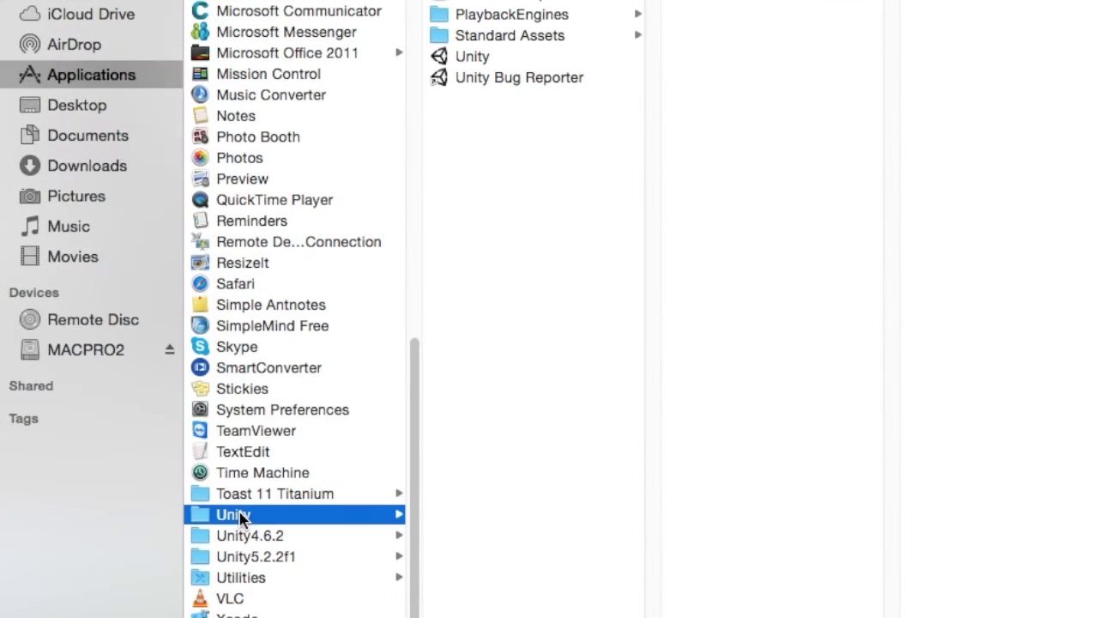
# Check the Unity folders in Applications and rename the Unity folder to Unity5.3.
pyautogui.click(249, 535)
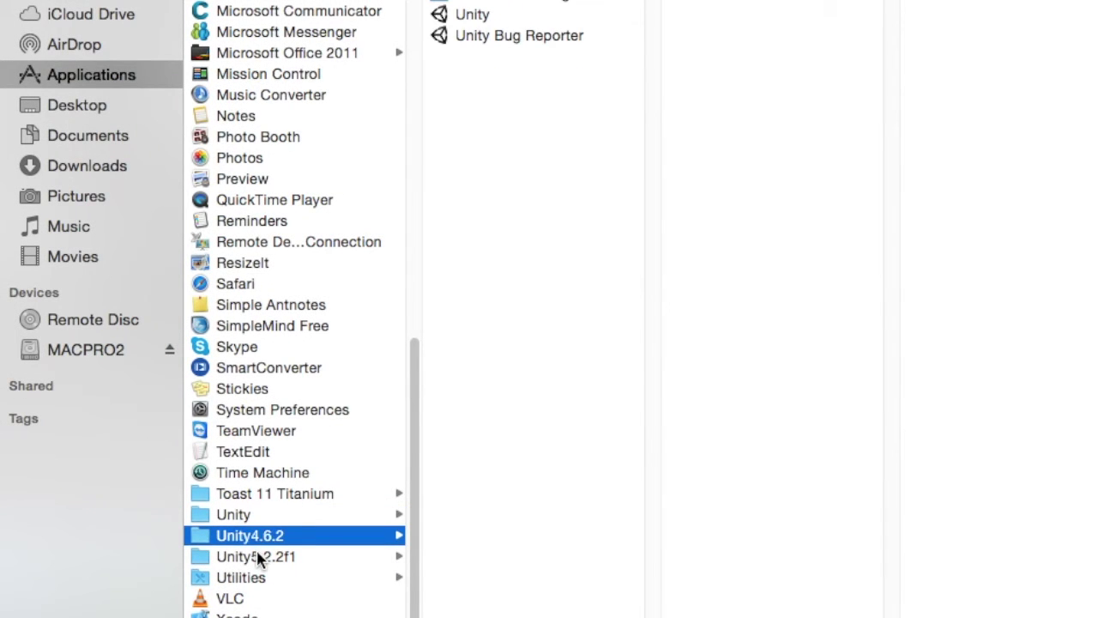
pyautogui.click(257, 558)
pyautogui.click(262, 514)
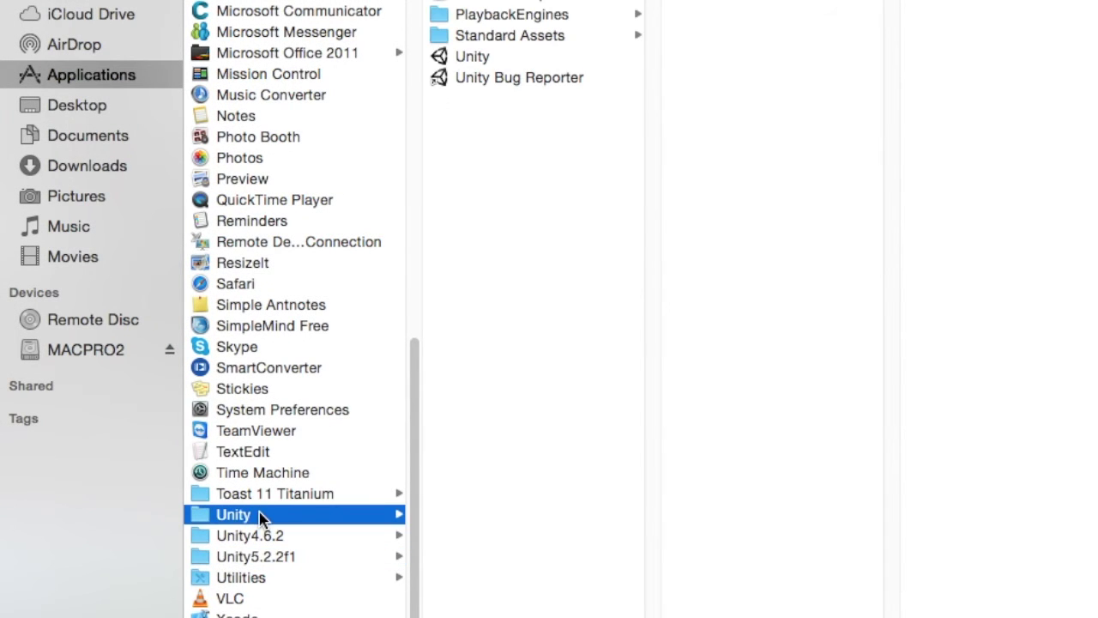
pyautogui.press('Down')
pyautogui.press('Down')
pyautogui.press('Up')
pyautogui.press('Up')
pyautogui.press('Return')
pyautogui.press('Right')
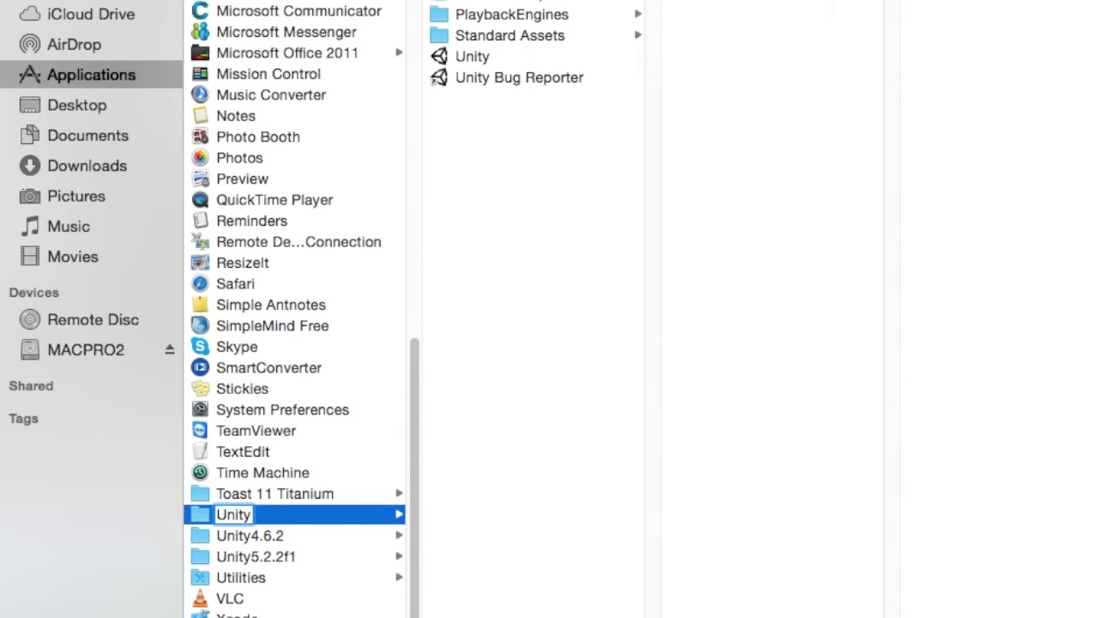
pyautogui.write('6.')
pyautogui.press('BackSpace')
pyautogui.press('BackSpace')
pyautogui.write('5.')
pyautogui.write('1')
pyautogui.press('BackSpace')
pyautogui.write('3')
pyautogui.press('Return')
# Rename the Unity5.3 folder back to Unity.
pyautogui.press('Up')
pyautogui.press('Down')
pyautogui.press('Up')
pyautogui.press('Up')
pyautogui.press('Down')
pyautogui.press('Down')
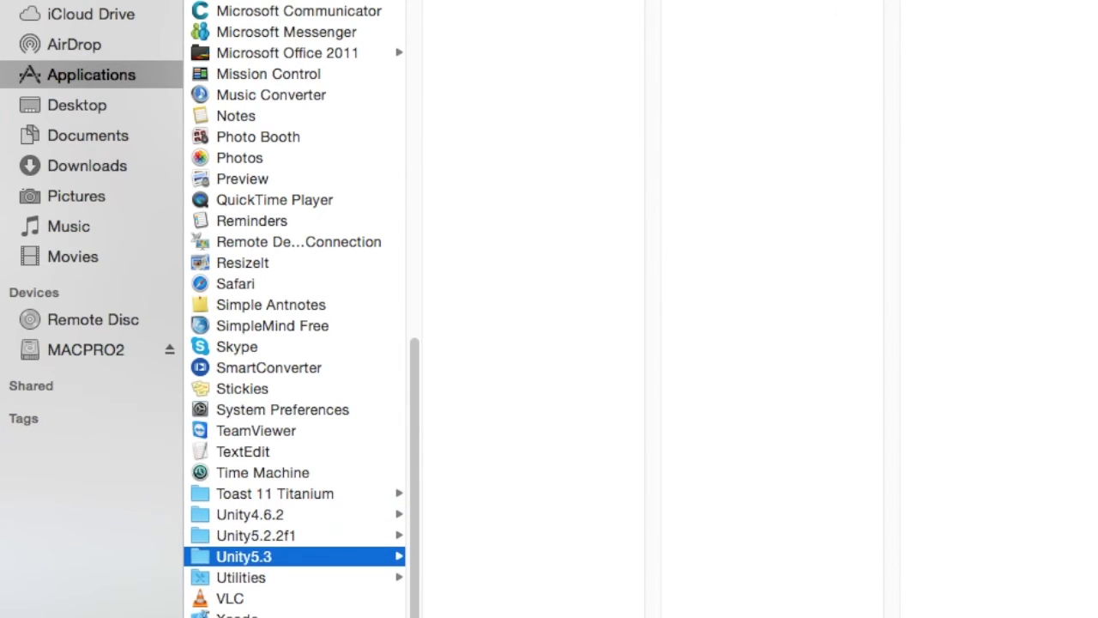
pyautogui.press('Return')
pyautogui.press('Left')
pyautogui.press('Right')
pyautogui.press('Right')
pyautogui.press('Right')
pyautogui.press('Right')
pyautogui.press('Right')
pyautogui.hotkey('shift', 'Right')
pyautogui.hotkey('shift', 'Right')
pyautogui.hotkey('shift', 'Right')
pyautogui.press('BackSpace')
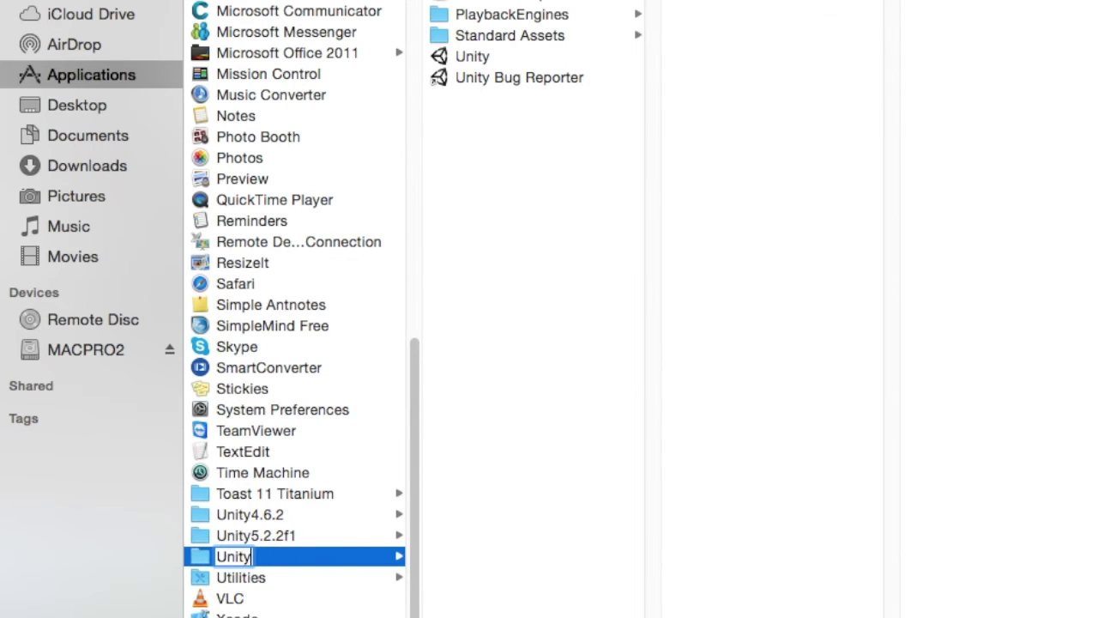
pyautogui.press('Return')
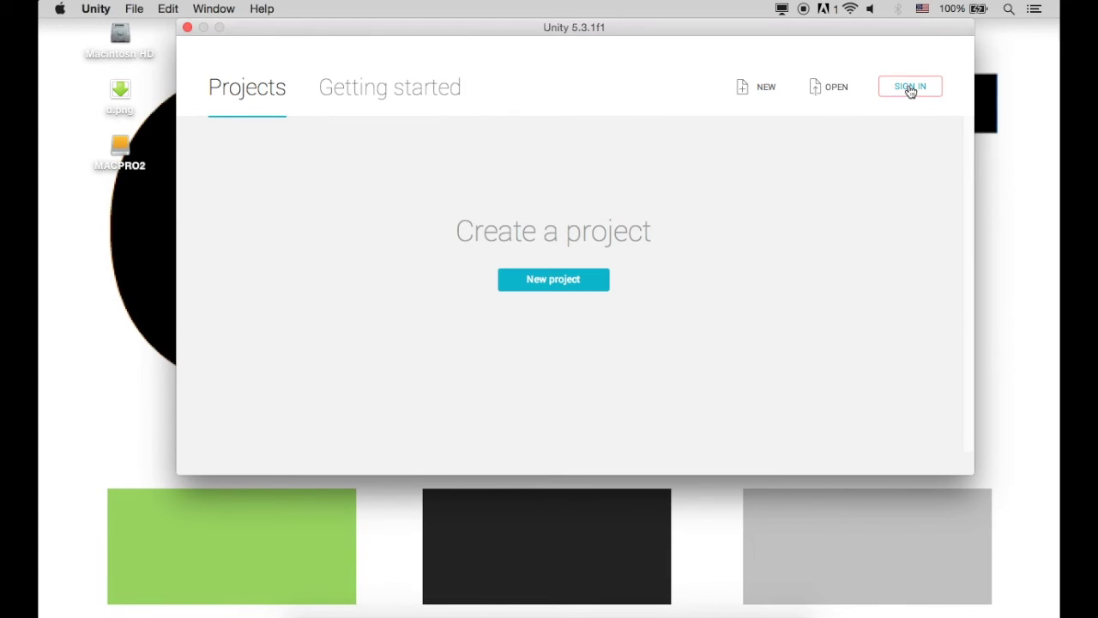
# Open the Unity account sign-in form, review the Create account page, and enter the account e-mail.
pyautogui.click(910, 88)
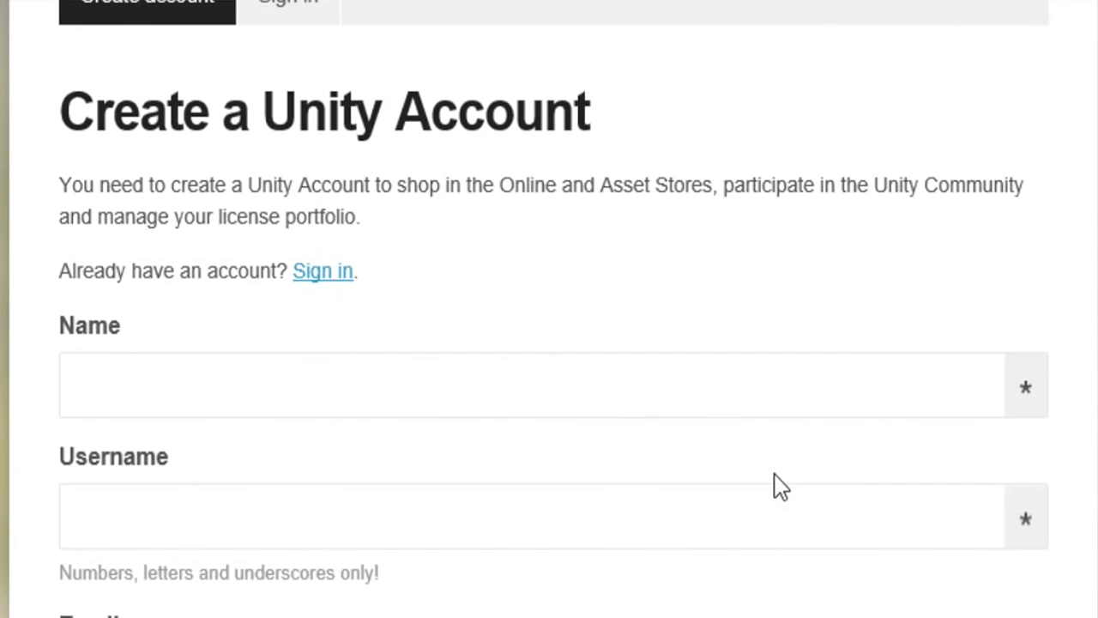
pyautogui.scroll(-3, 781, 487)
pyautogui.scroll(-3, 781, 487)
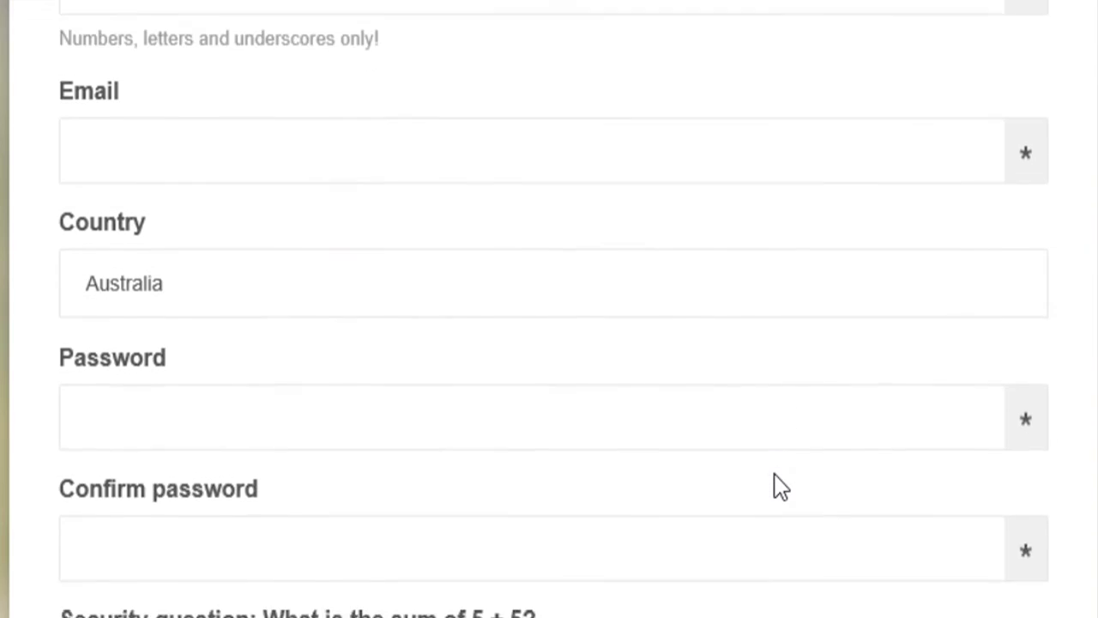
pyautogui.scroll(-2, 780, 486)
pyautogui.scroll(-1, 781, 487)
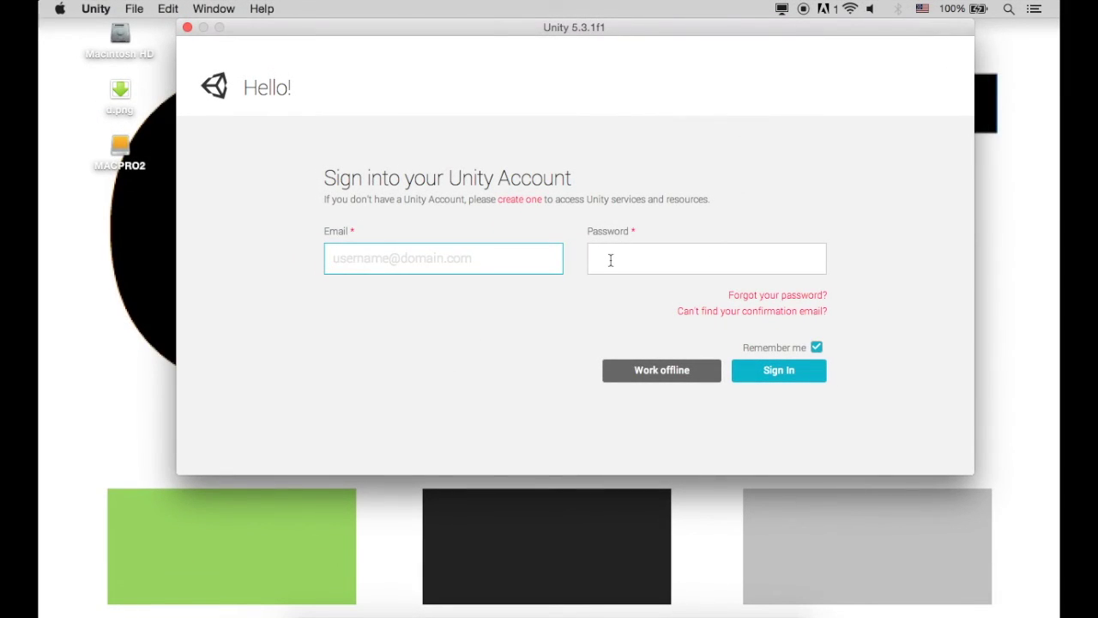
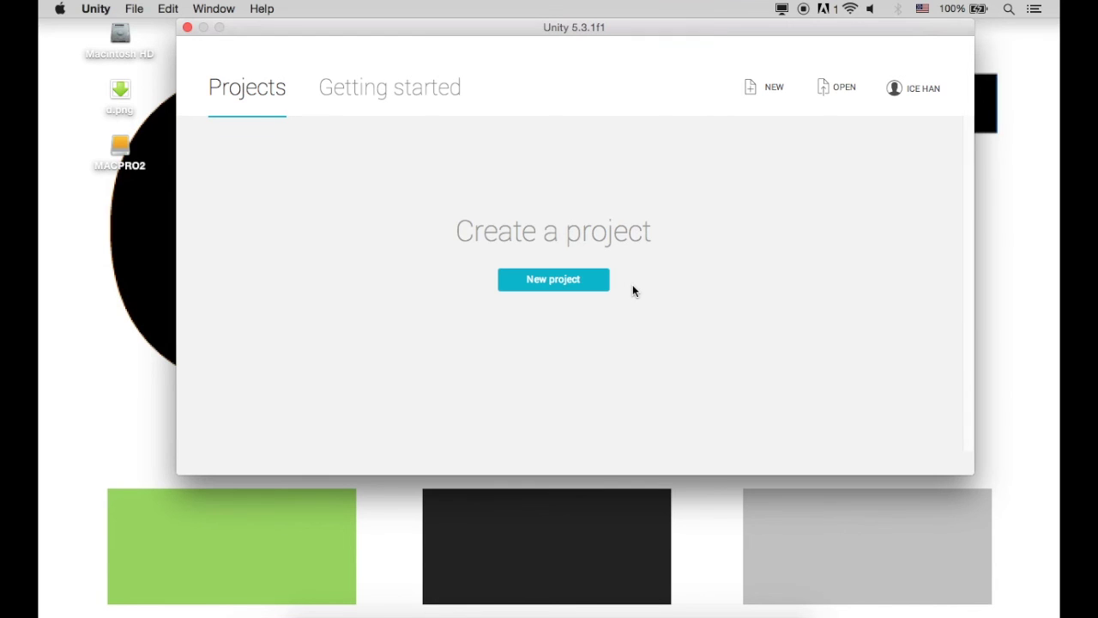
# Start a new project and set its location to the Desktop.
pyautogui.click(554, 279)
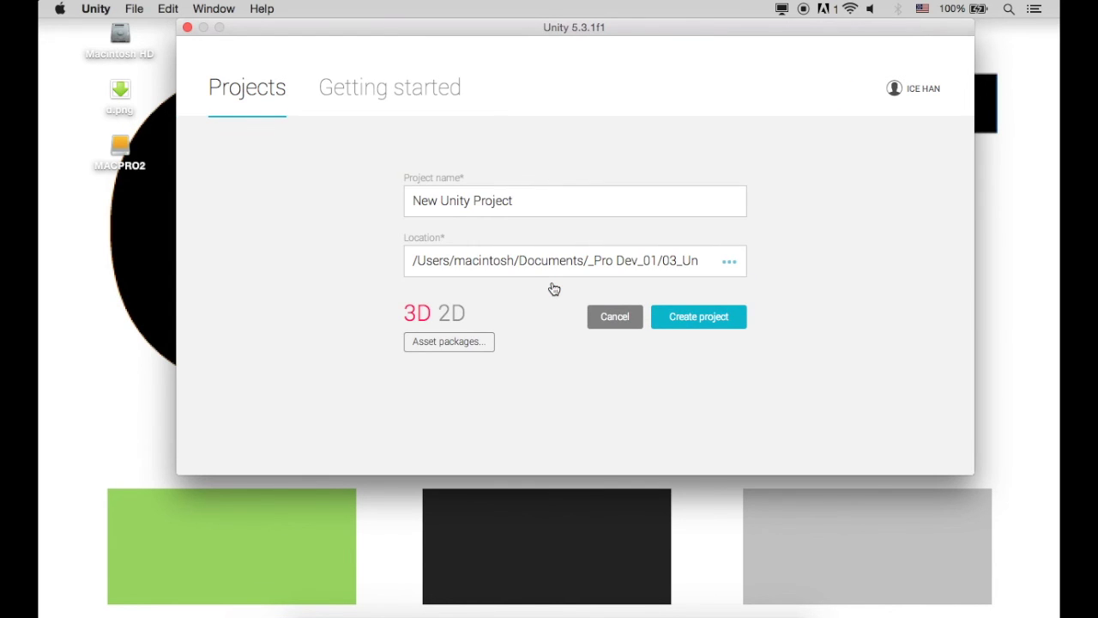
pyautogui.click(734, 267)
pyautogui.click(325, 198)
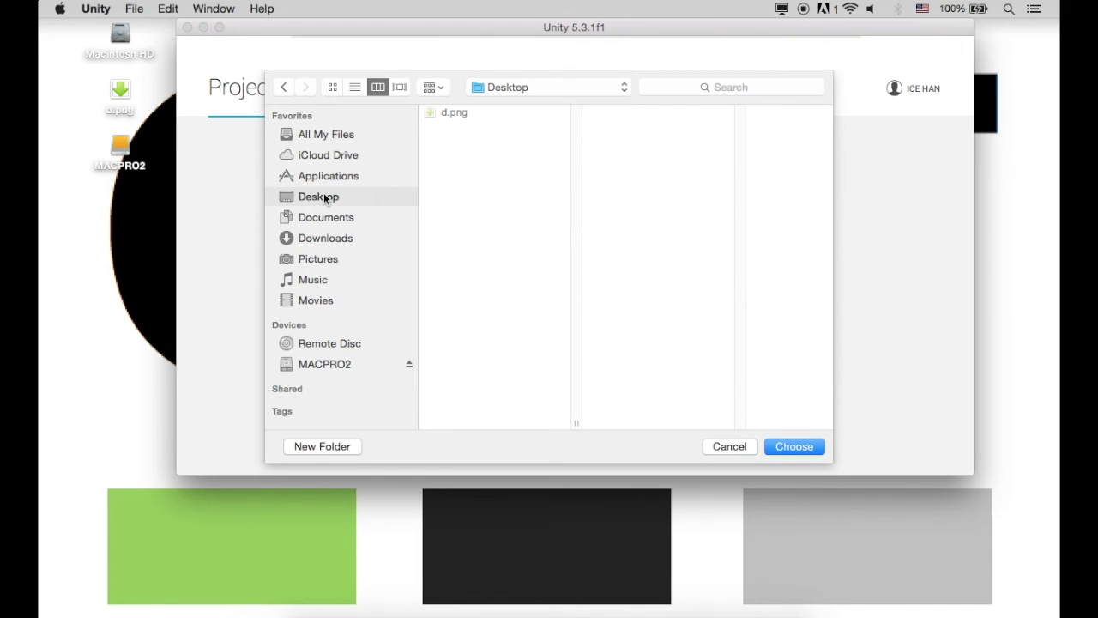
pyautogui.click(793, 447)
# Name the project 01_Basic_Unity, keep the 3D template, and create it.
pyautogui.click(541, 206)
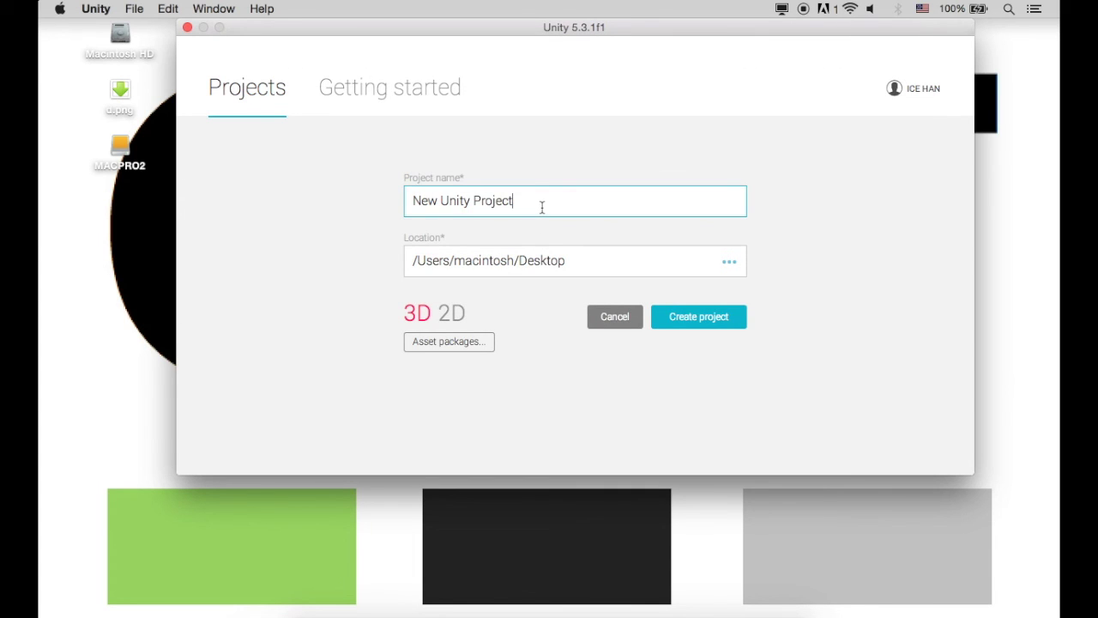
pyautogui.press('super+a')
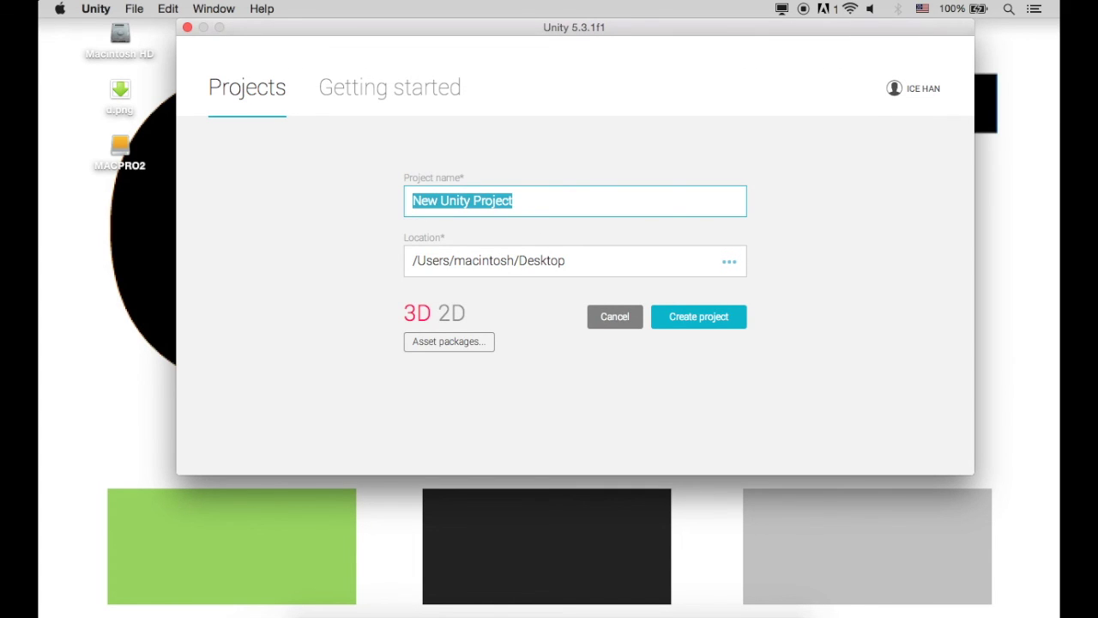
pyautogui.write('01_Bas')
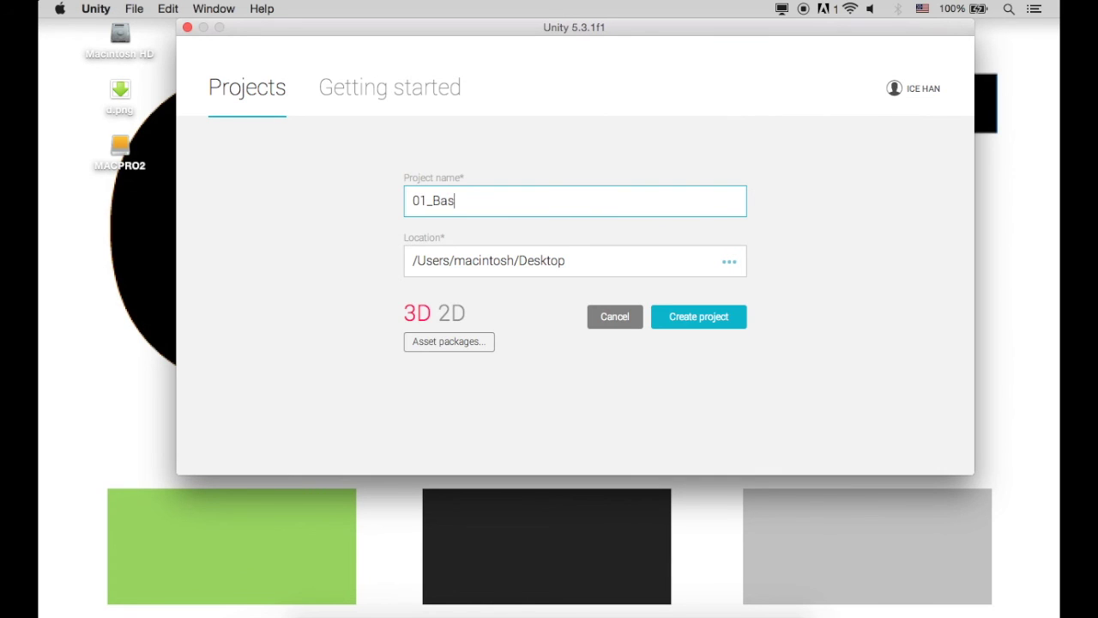
pyautogui.write('ic_')
pyautogui.write('Unity')
pyautogui.click(450, 316)
pyautogui.click(419, 318)
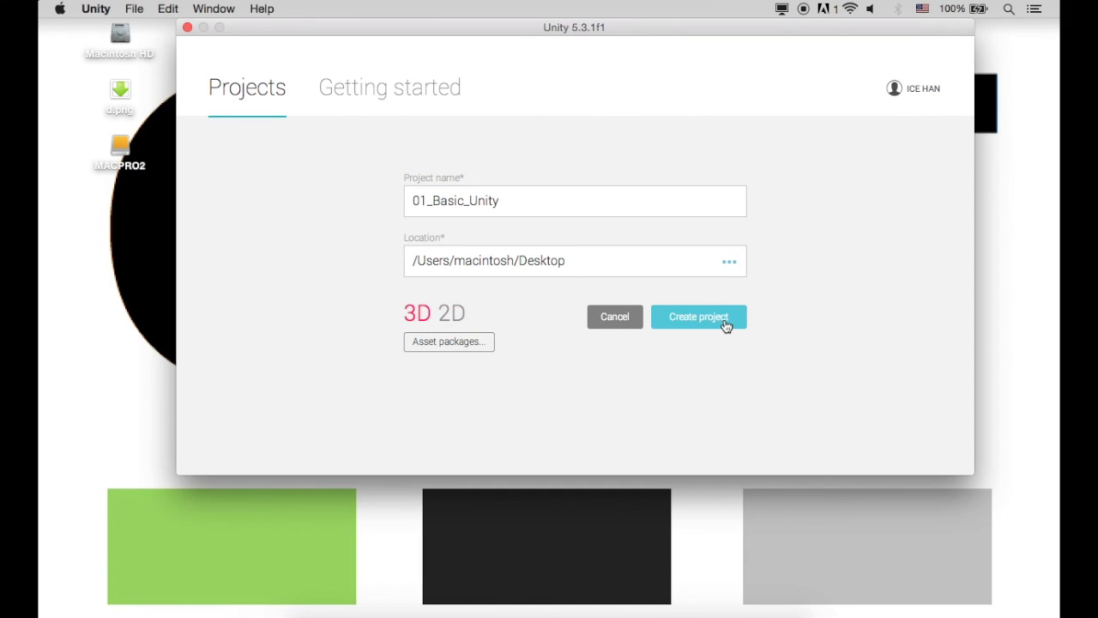
pyautogui.click(724, 324)
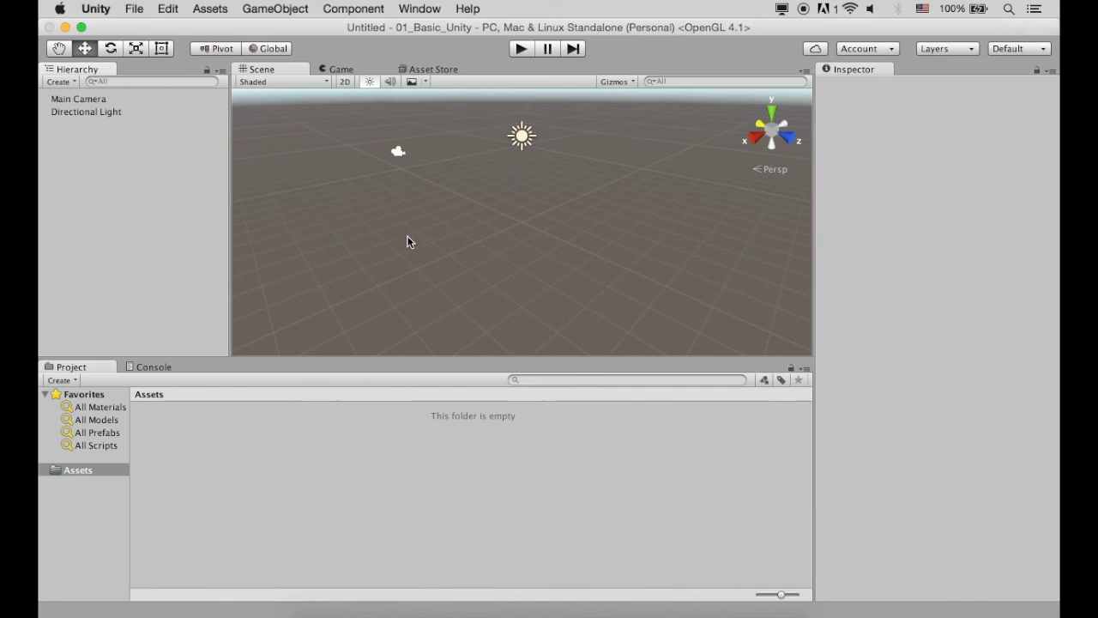